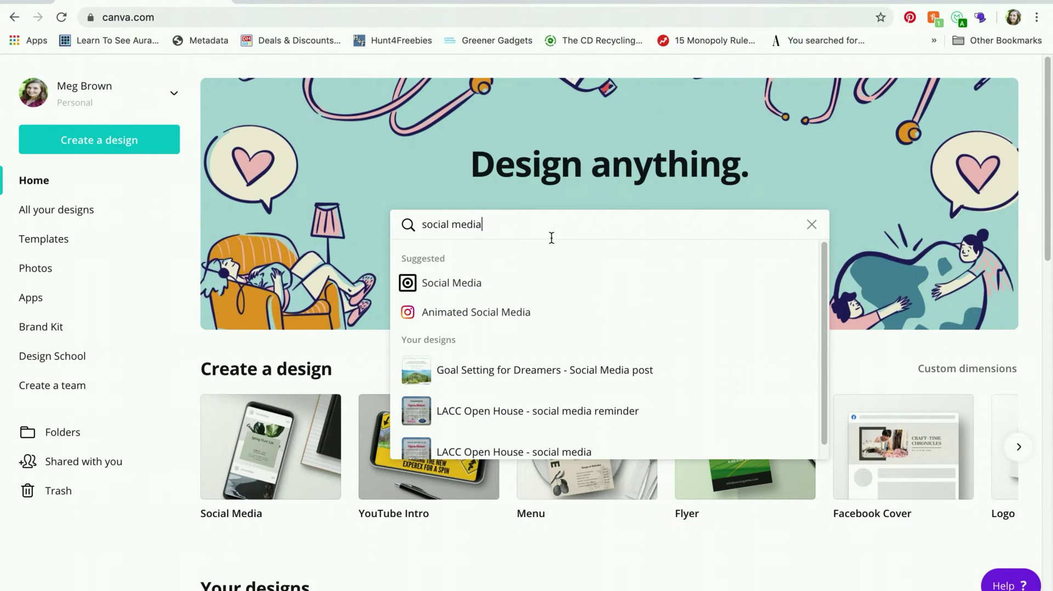
Step: Start a new blank Social Media design from the Social Media suggestion
{"action": "left_click", "coordinate": [490, 284]}
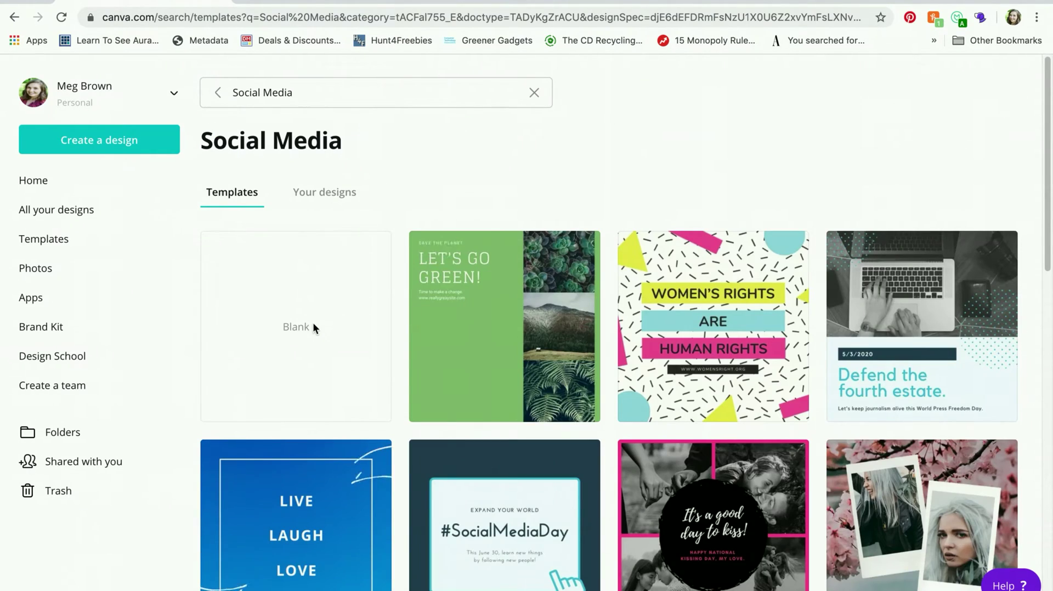
{"action": "left_click", "coordinate": [314, 323]}
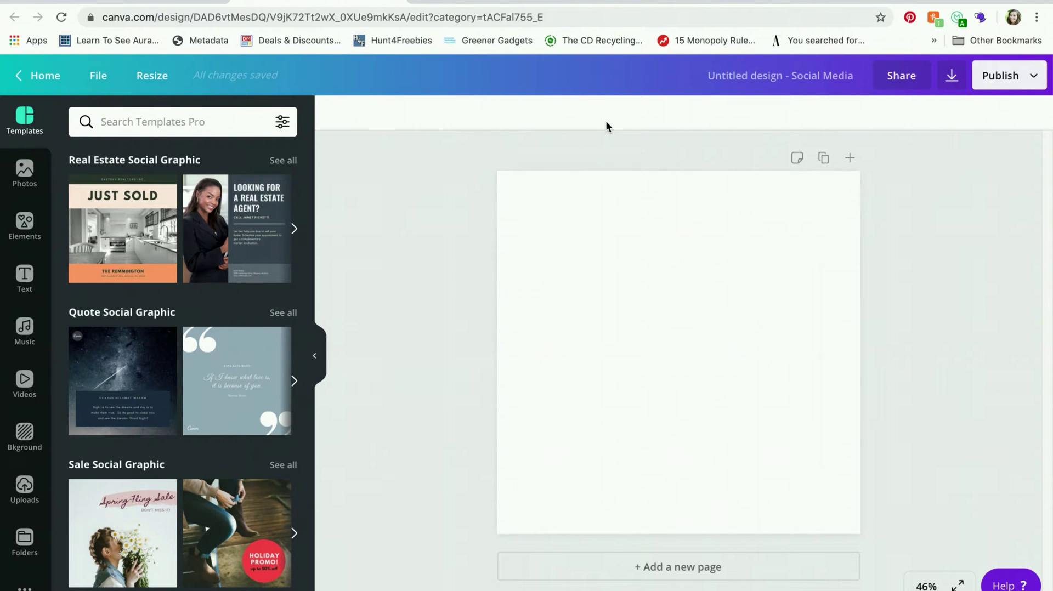
Step: Search the Elements library for 'rectangle' and browse the resulting shapes
{"action": "left_click", "coordinate": [25, 225]}
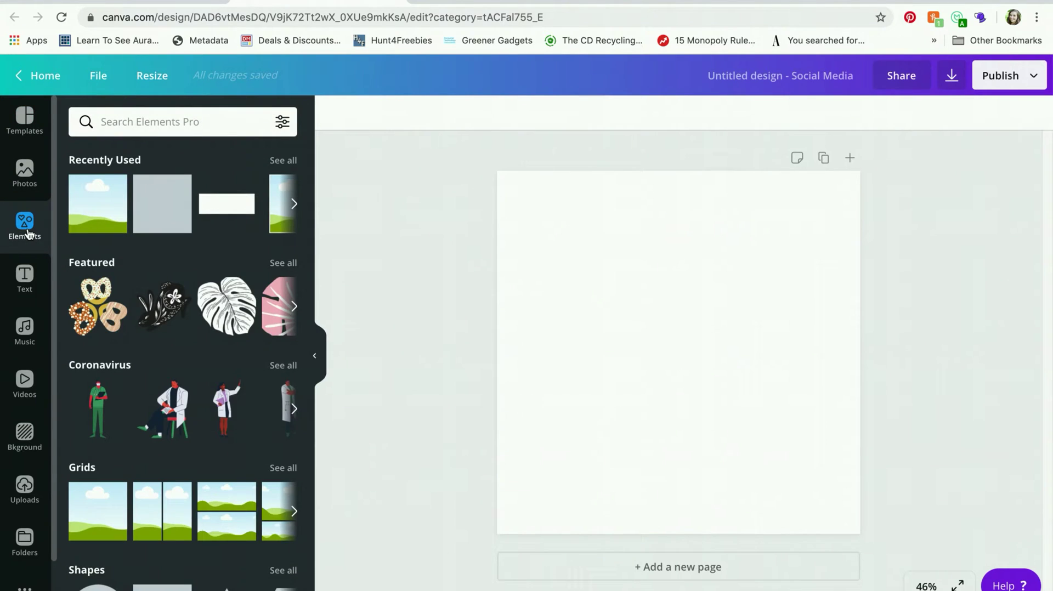
{"action": "left_click", "coordinate": [127, 123]}
{"action": "type", "text": "r"}
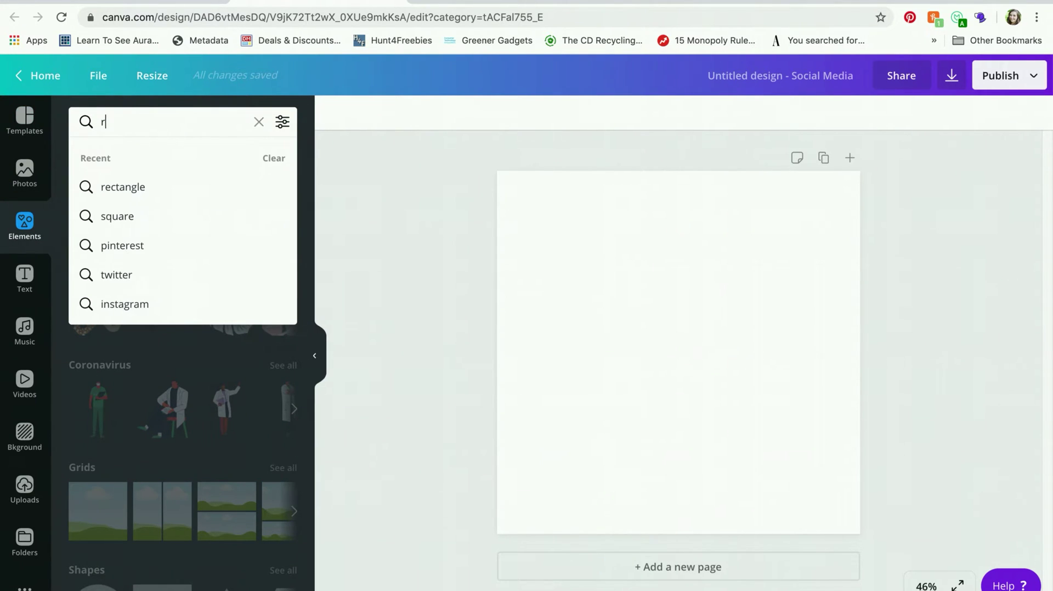
{"action": "type", "text": "ecta"}
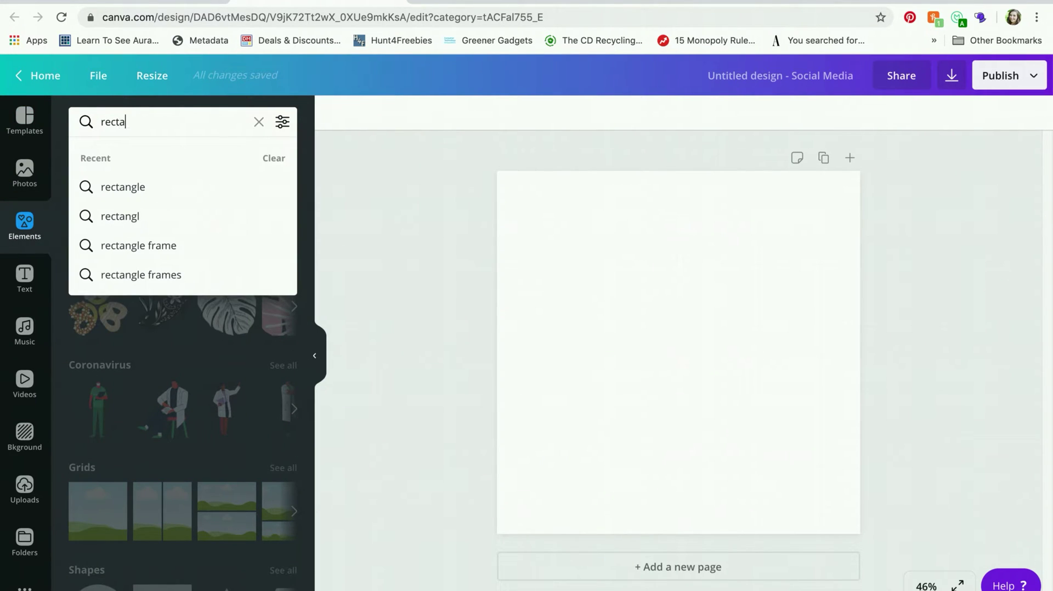
{"action": "left_click", "coordinate": [149, 188]}
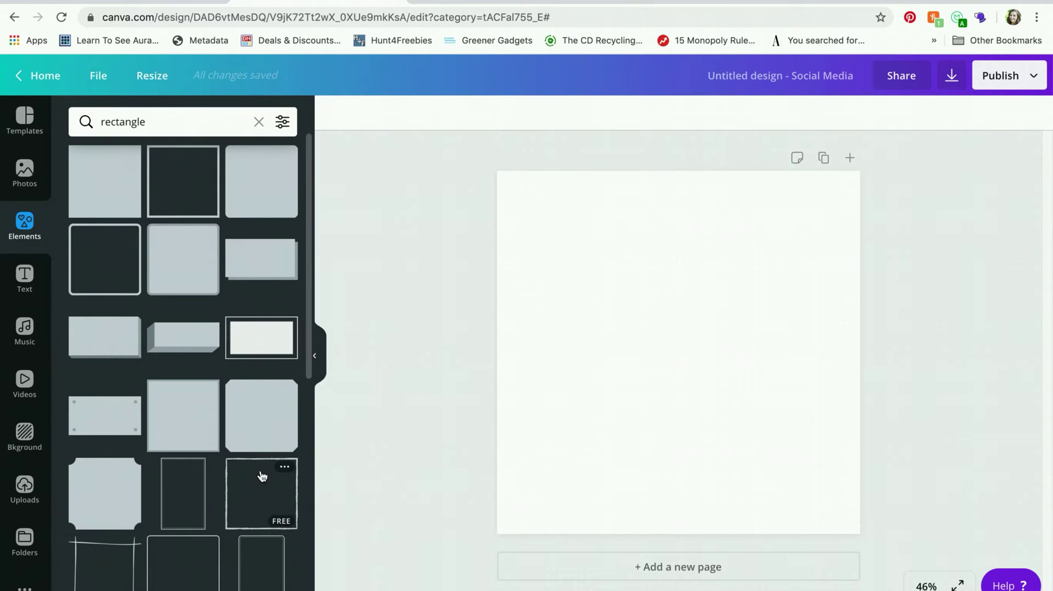
{"action": "scroll", "coordinate": [247, 469], "scroll_direction": "down", "scroll_amount": 3}
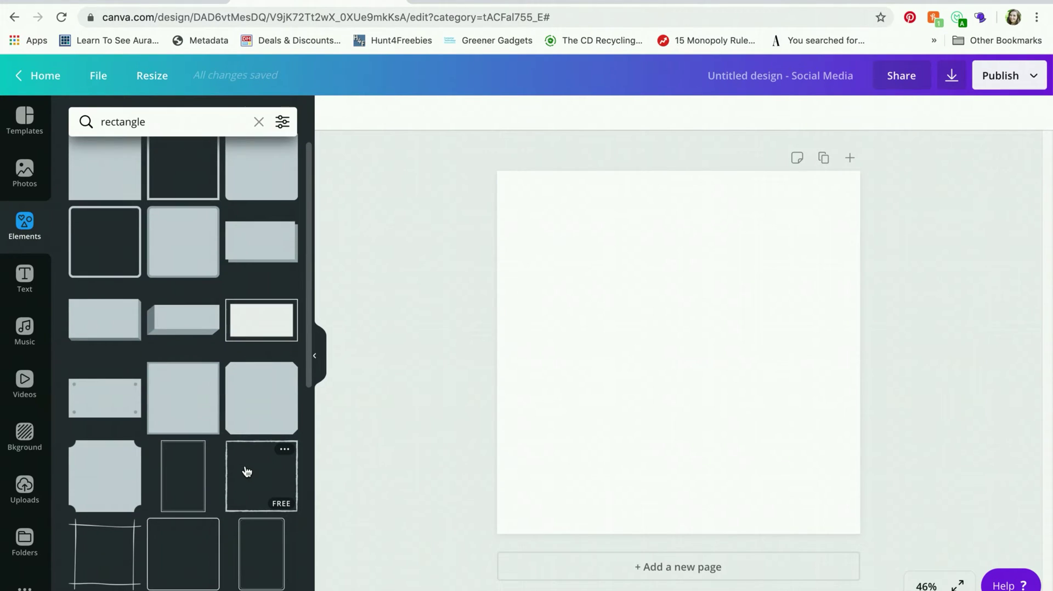
{"action": "scroll", "coordinate": [246, 472], "scroll_direction": "down", "scroll_amount": 10}
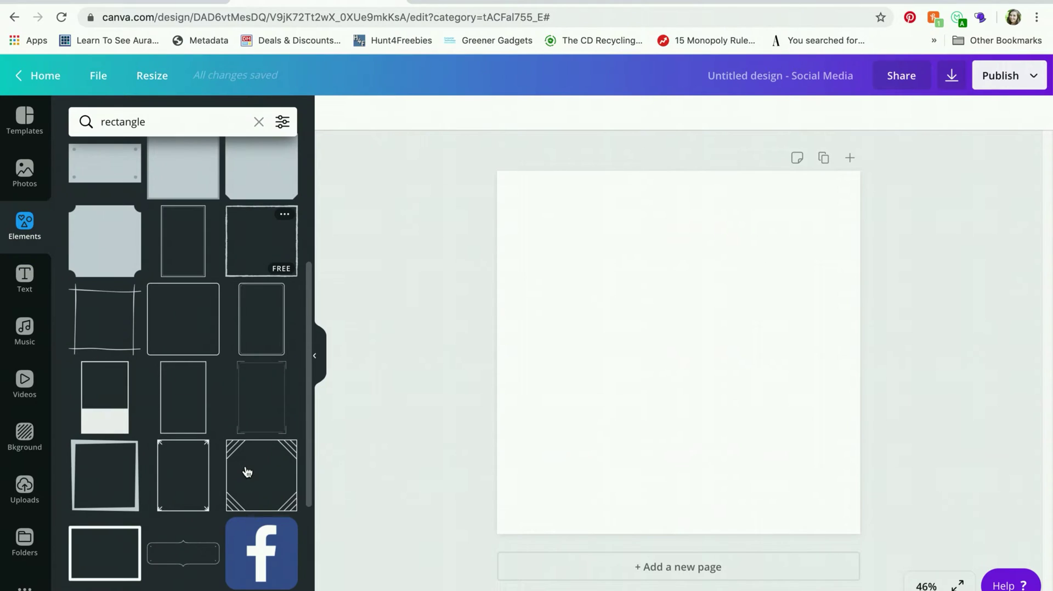
{"action": "scroll", "coordinate": [247, 471], "scroll_direction": "down", "scroll_amount": 5}
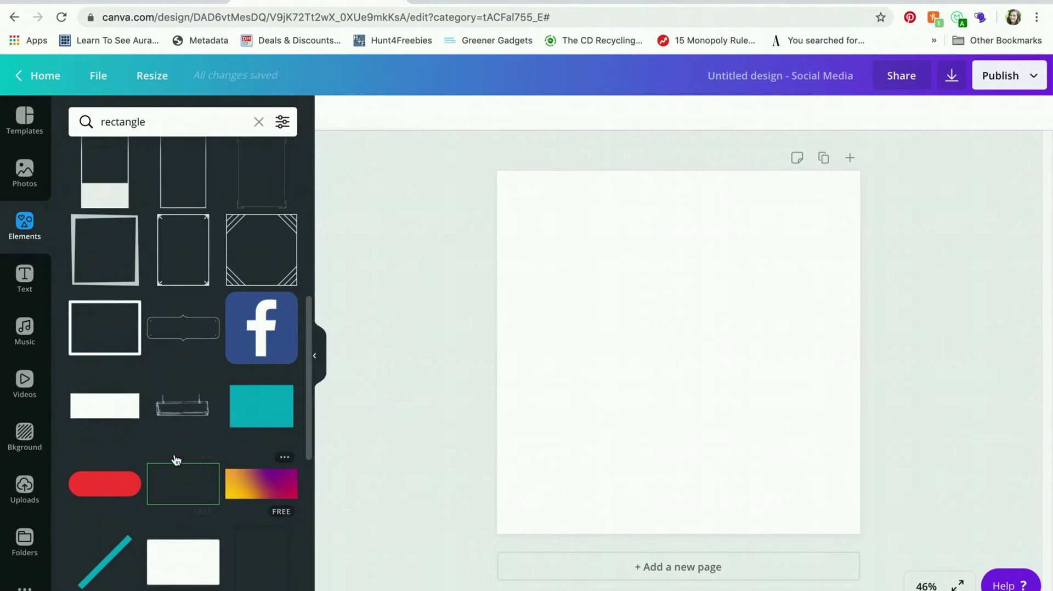
{"action": "left_click", "coordinate": [124, 415]}
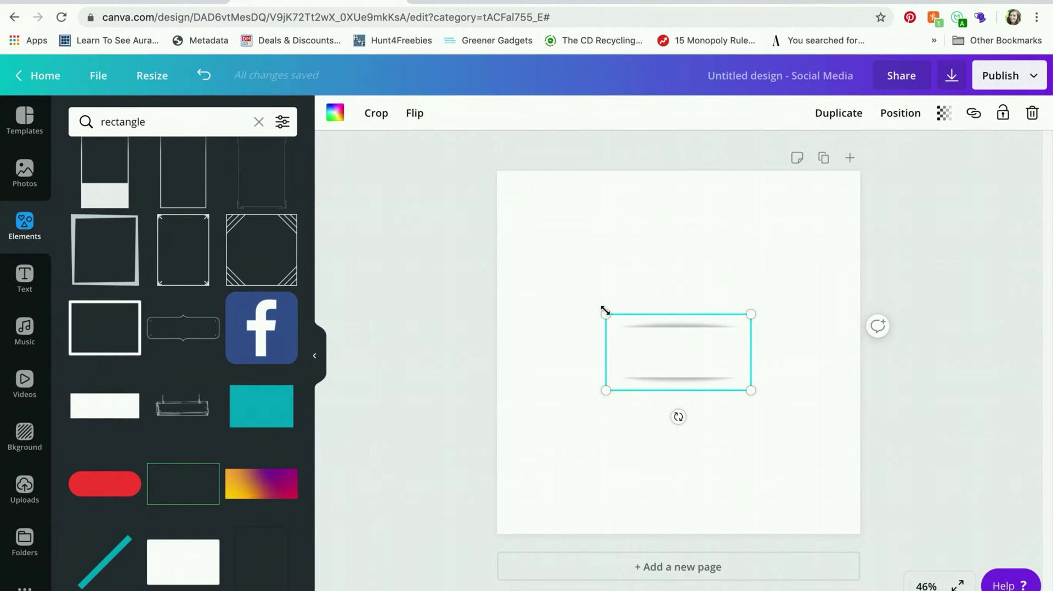
{"action": "left_click_drag", "start_coordinate": [605, 310], "coordinate": [557, 274]}
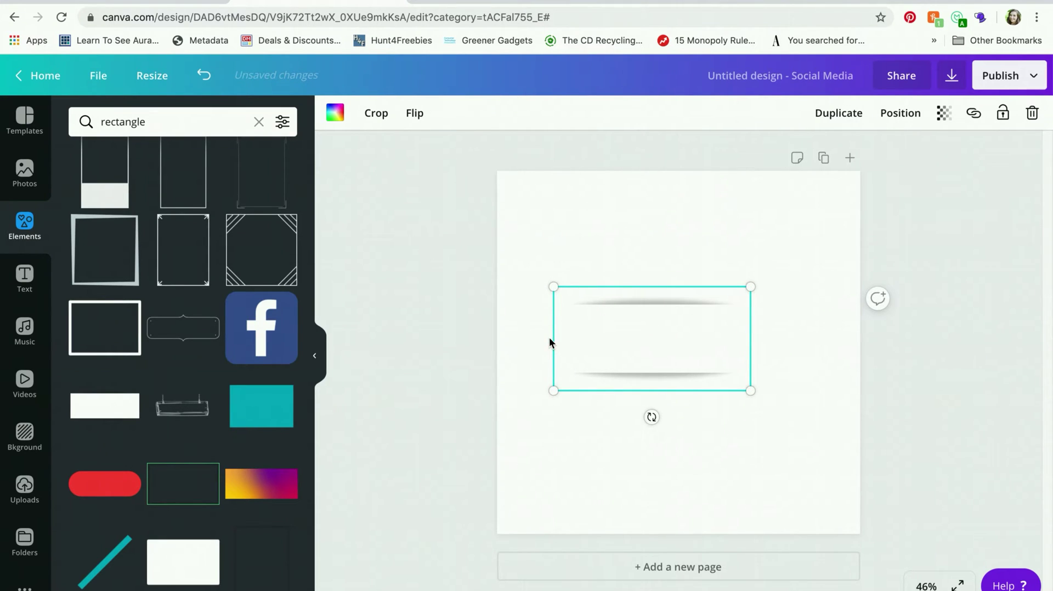
{"action": "mouse_move", "coordinate": [597, 344]}
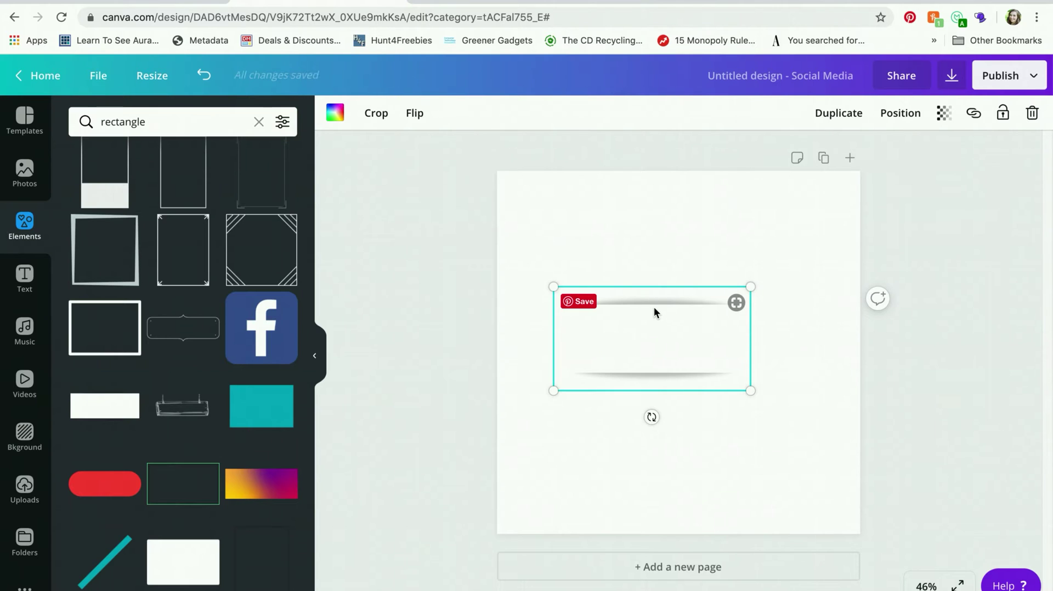
{"action": "left_click_drag", "start_coordinate": [656, 333], "coordinate": [674, 262]}
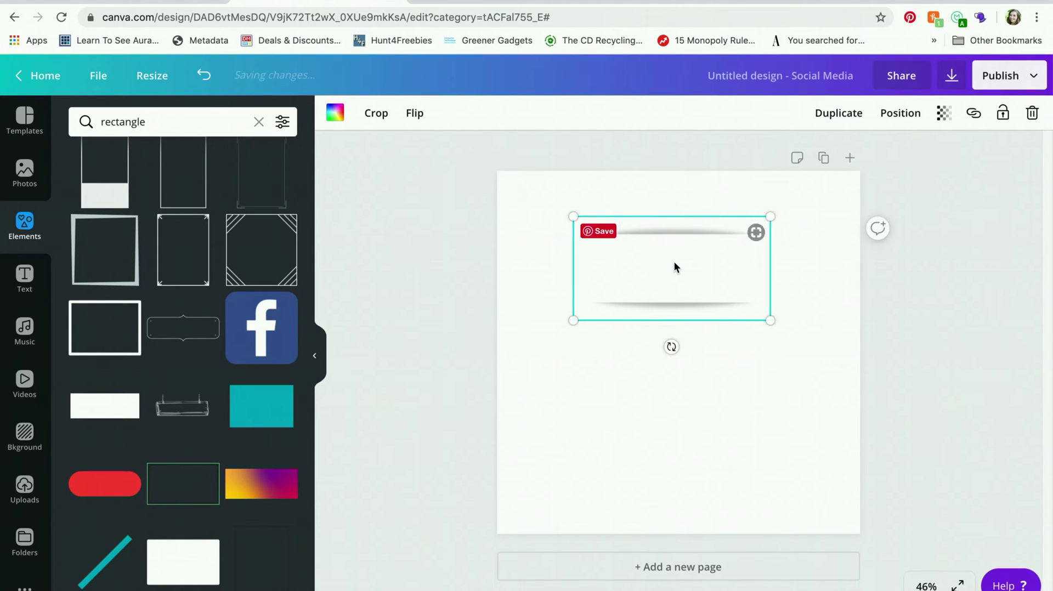
{"action": "key", "text": "Delete"}
Step: Add the first grey rectangle, shorten its height, and move it toward the page top
{"action": "scroll", "coordinate": [171, 317], "scroll_direction": "up", "scroll_amount": 5}
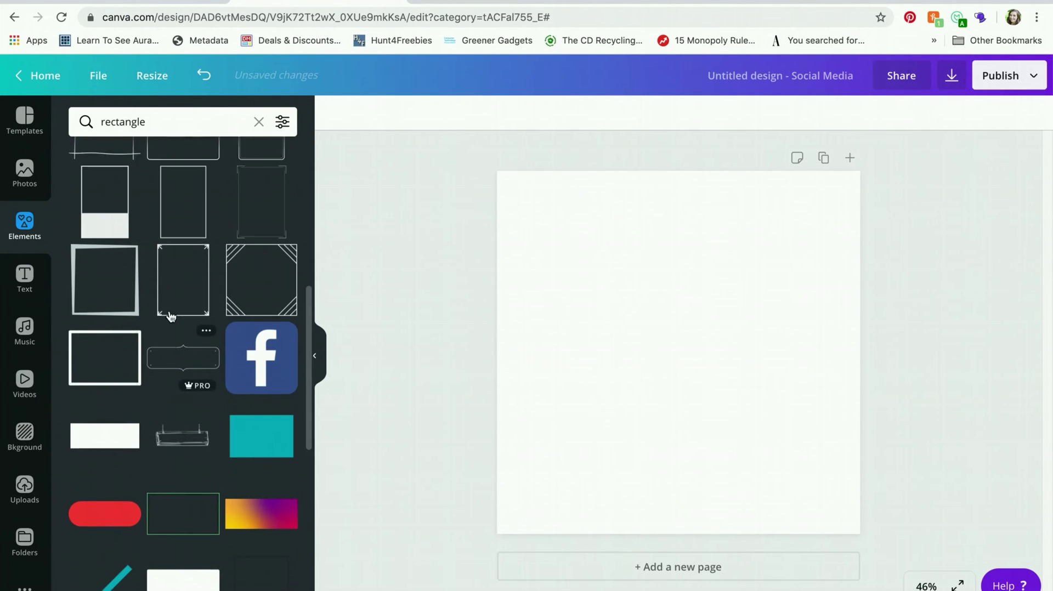
{"action": "mouse_move", "coordinate": [99, 159]}
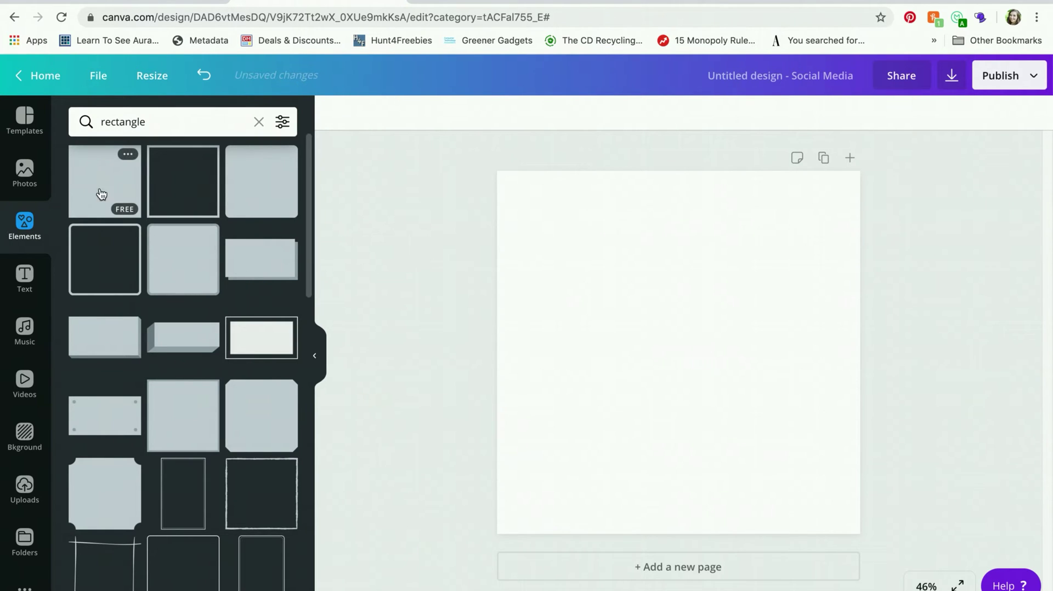
{"action": "left_click", "coordinate": [101, 184]}
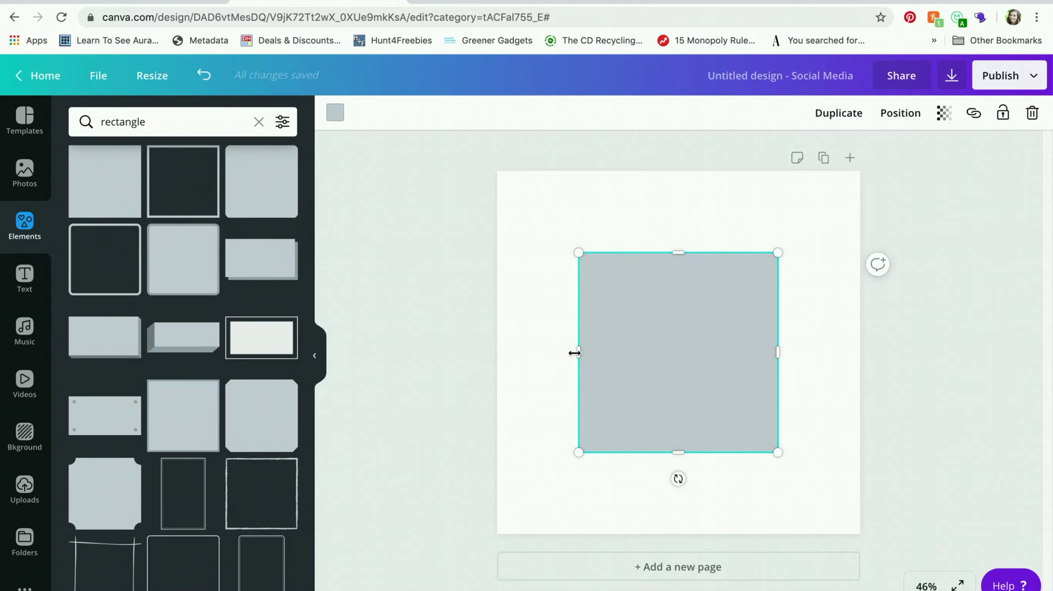
{"action": "mouse_move", "coordinate": [576, 353]}
{"action": "left_mouse_down"}
{"action": "mouse_move", "coordinate": [726, 360]}
{"action": "mouse_move", "coordinate": [583, 343]}
{"action": "left_mouse_up"}
{"action": "left_click_drag", "start_coordinate": [684, 252], "coordinate": [633, 274]}
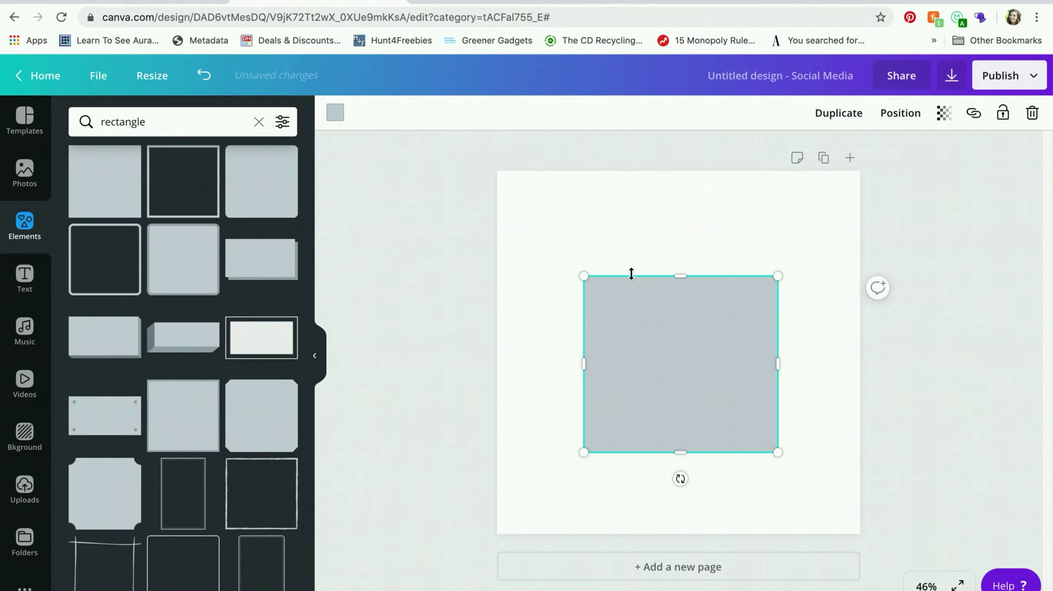
{"action": "left_click_drag", "start_coordinate": [679, 277], "coordinate": [588, 338]}
{"action": "left_click_drag", "start_coordinate": [676, 407], "coordinate": [690, 277]}
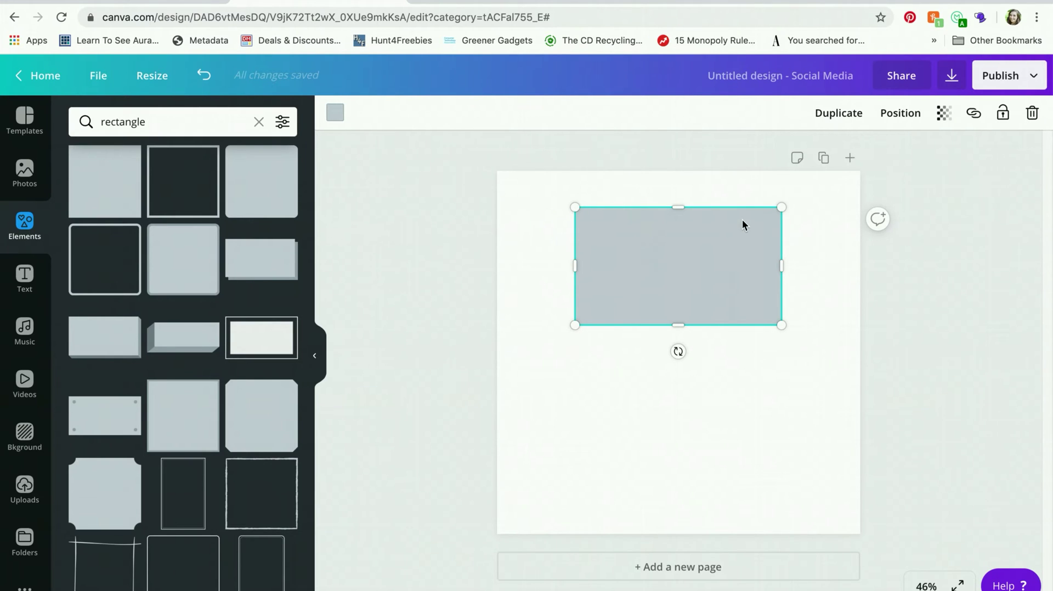
{"action": "left_click", "coordinate": [259, 122]}
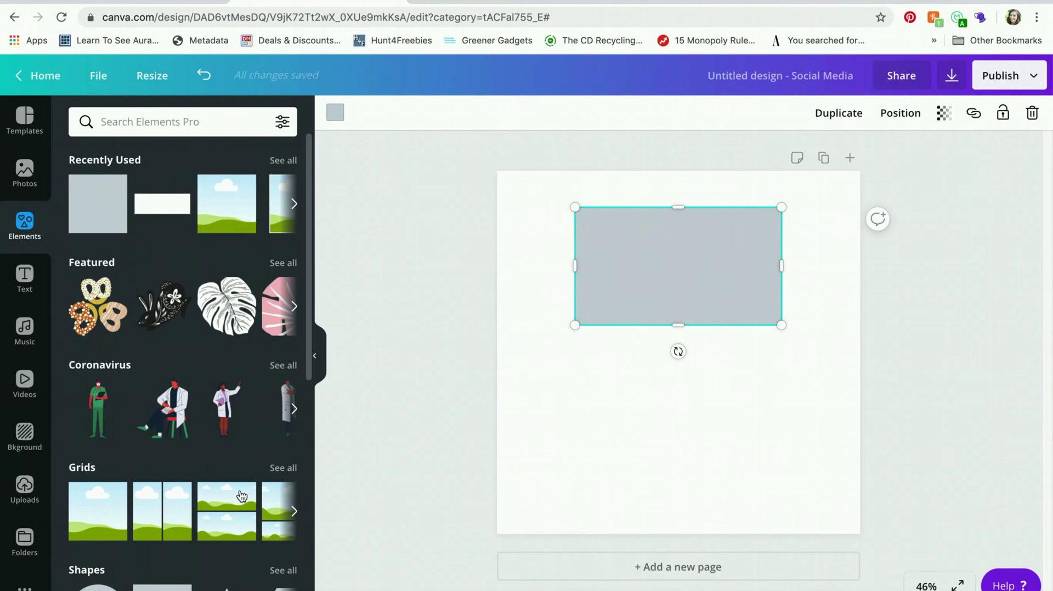
{"action": "scroll", "coordinate": [231, 487], "scroll_direction": "down", "scroll_amount": 4}
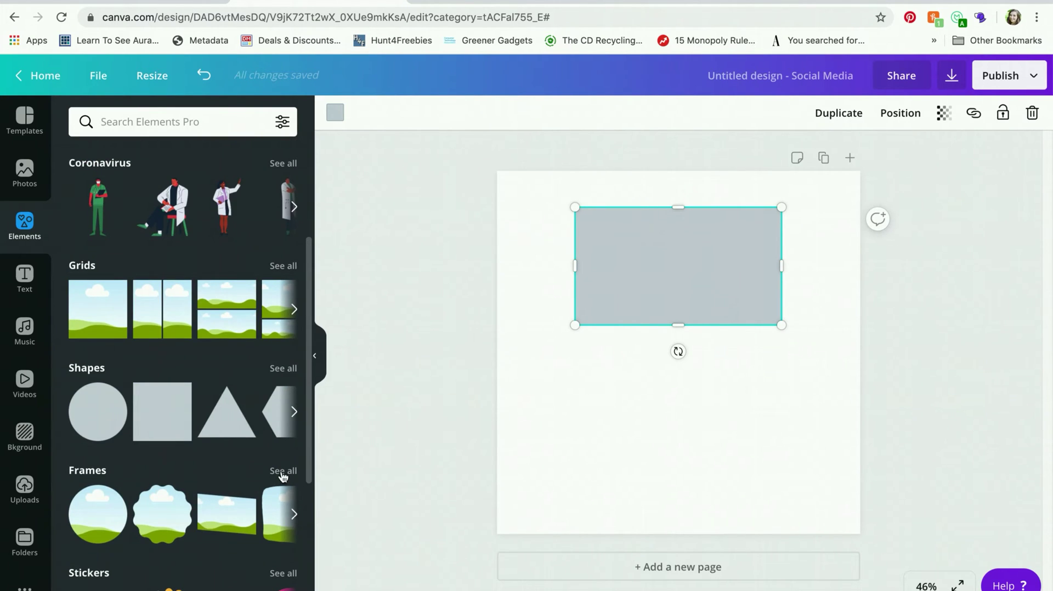
{"action": "left_click", "coordinate": [282, 472]}
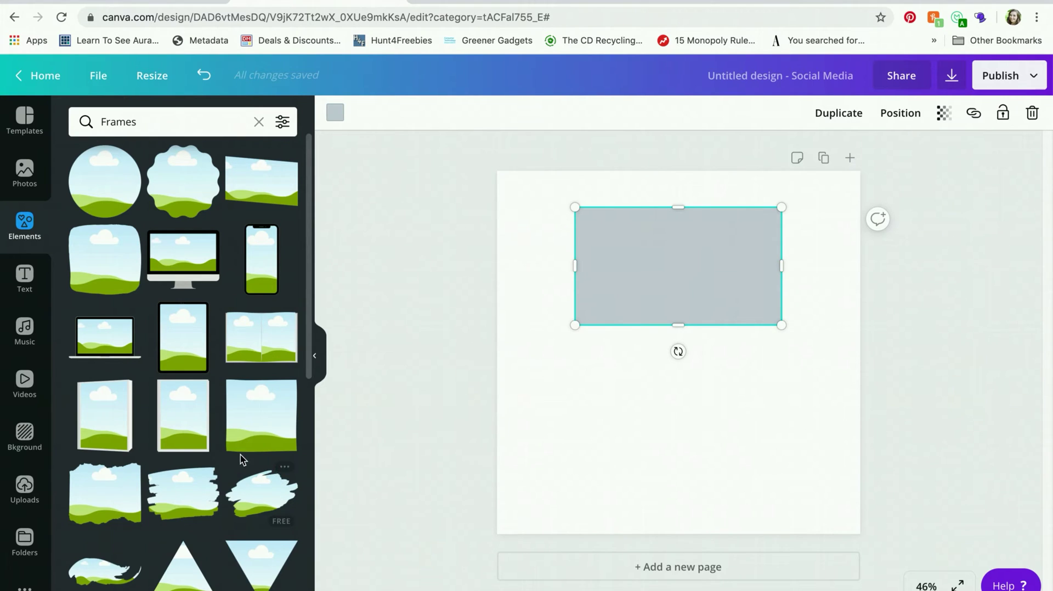
{"action": "scroll", "coordinate": [240, 455], "scroll_direction": "down", "scroll_amount": 3}
{"action": "left_click", "coordinate": [272, 506]}
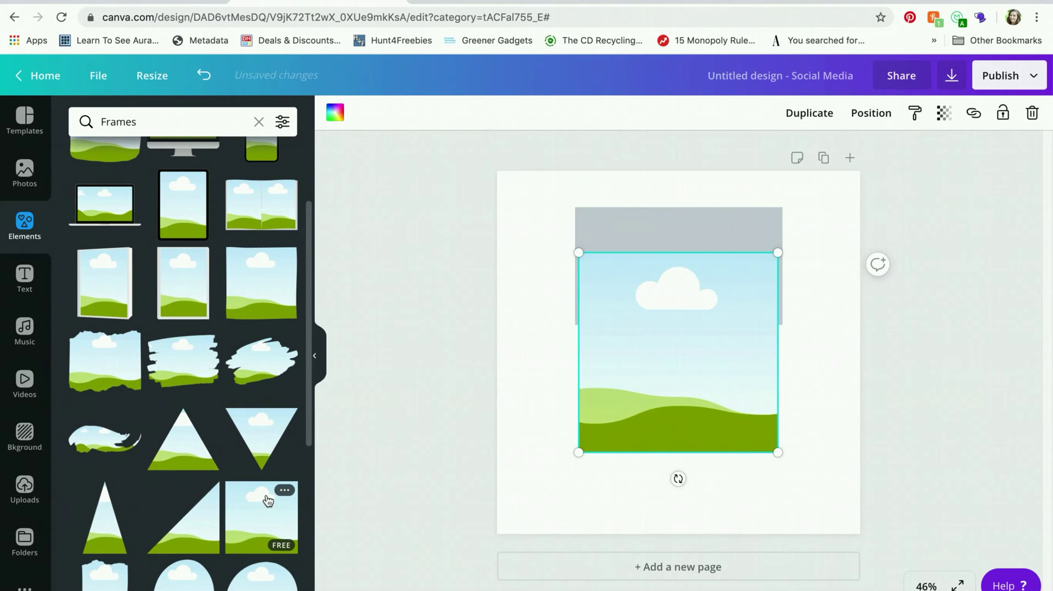
{"action": "left_click_drag", "start_coordinate": [658, 361], "coordinate": [675, 411]}
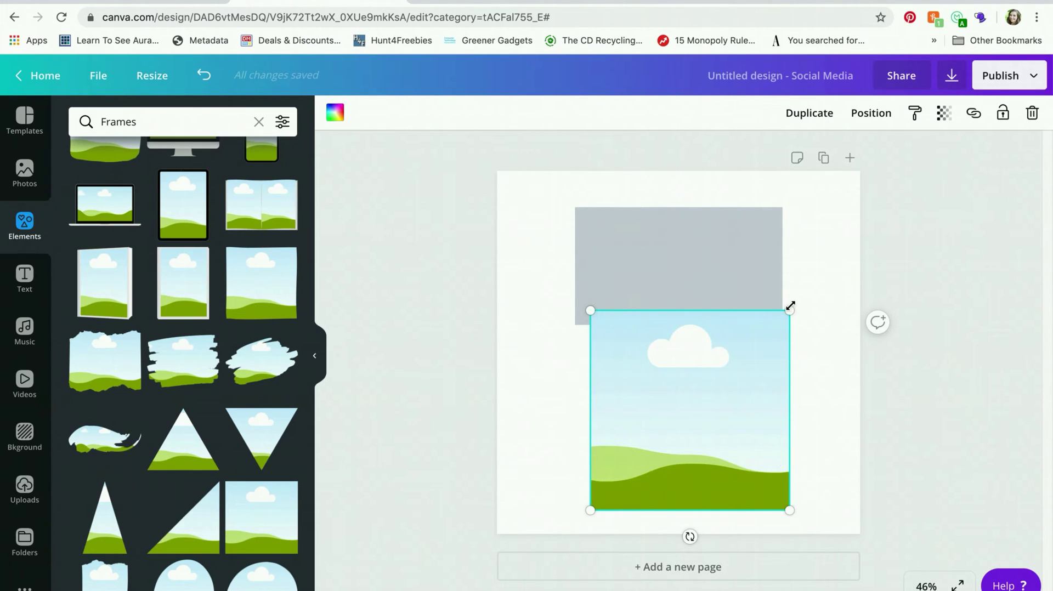
{"action": "left_click_drag", "start_coordinate": [790, 305], "coordinate": [777, 350]}
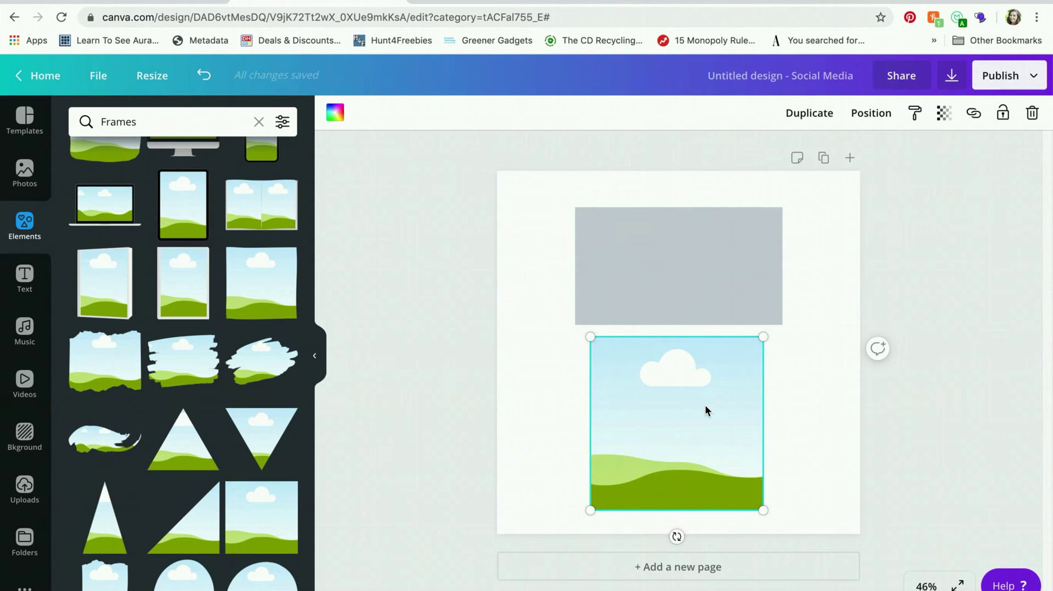
{"action": "key", "text": "Delete"}
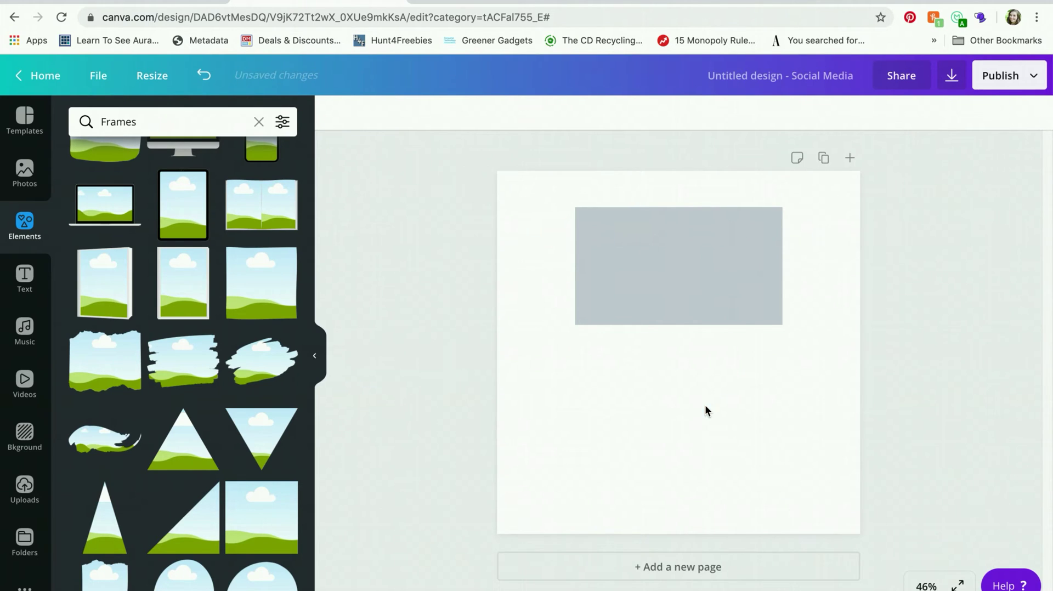
Step: Narrow the rectangle to width 431 at the left edge and stretch a right copy to 641 tall
{"action": "left_click", "coordinate": [656, 268]}
{"action": "left_click_drag", "start_coordinate": [656, 267], "coordinate": [581, 284]}
{"action": "left_click_drag", "start_coordinate": [704, 286], "coordinate": [823, 278]}
{"action": "left_click_drag", "start_coordinate": [791, 349], "coordinate": [790, 534]}
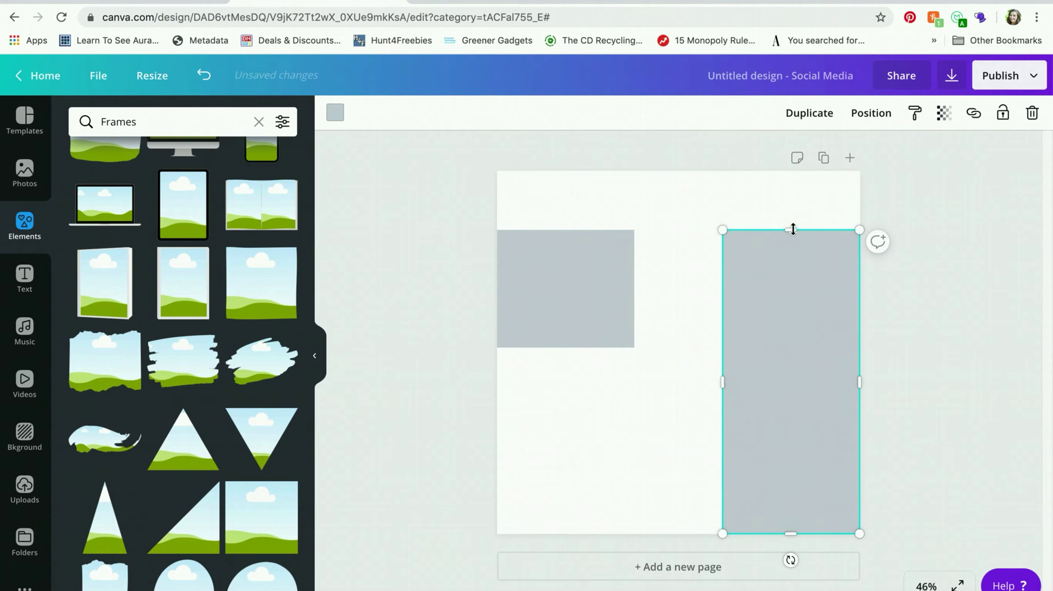
{"action": "left_click_drag", "start_coordinate": [793, 229], "coordinate": [766, 179]}
Step: Stack three evenly spaced left boxes top to bottom and widen the tall right box to meet them
{"action": "left_click", "coordinate": [543, 265]}
{"action": "left_click_drag", "start_coordinate": [543, 266], "coordinate": [541, 199]}
{"action": "left_click_drag", "start_coordinate": [568, 260], "coordinate": [565, 381]}
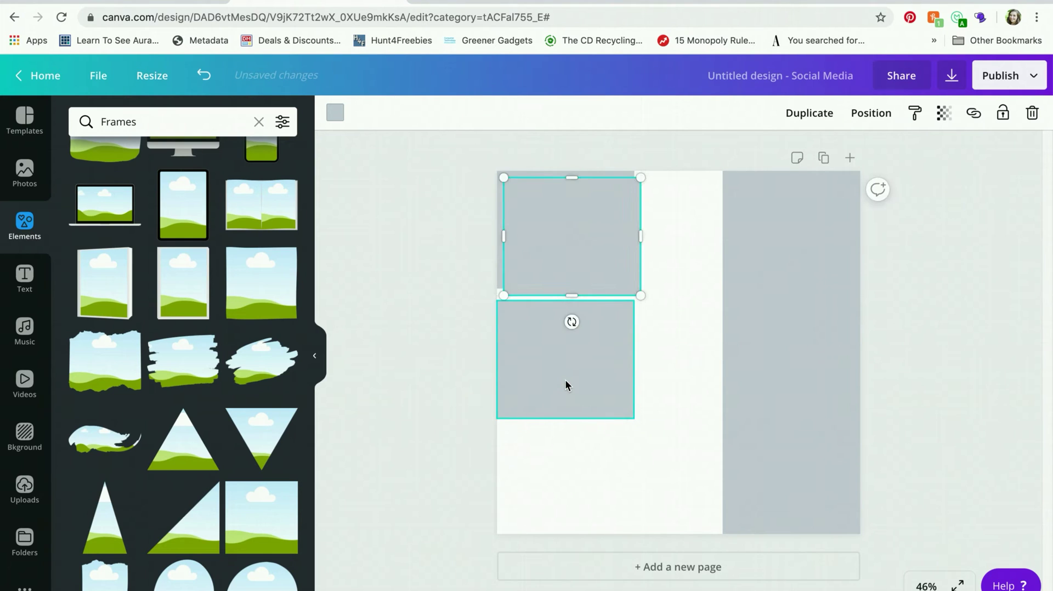
{"action": "left_click_drag", "start_coordinate": [557, 254], "coordinate": [554, 492]}
{"action": "left_click_drag", "start_coordinate": [550, 376], "coordinate": [550, 369]}
{"action": "left_click", "coordinate": [738, 349]}
{"action": "left_click_drag", "start_coordinate": [722, 352], "coordinate": [635, 340]}
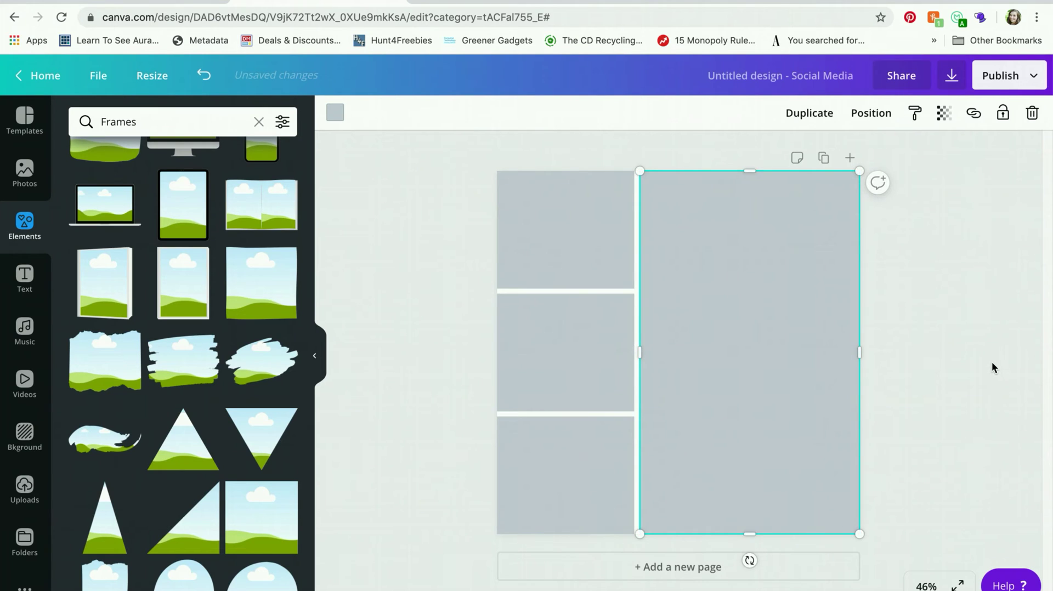
{"action": "left_click", "coordinate": [992, 364]}
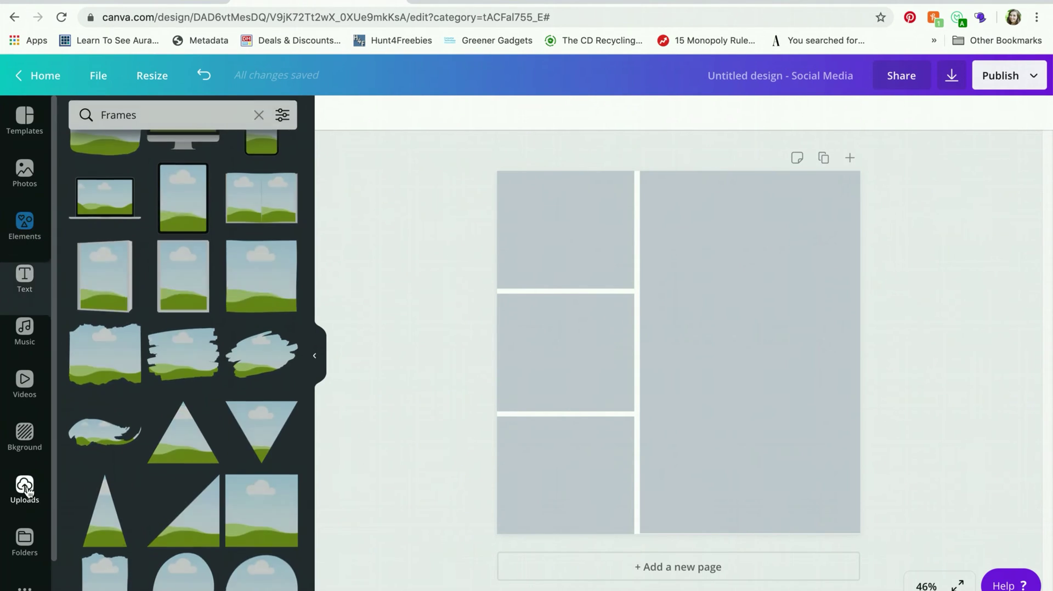
Step: Place the uploaded desk photo over the top-left box, resized to about 442 by 315
{"action": "left_click", "coordinate": [25, 487]}
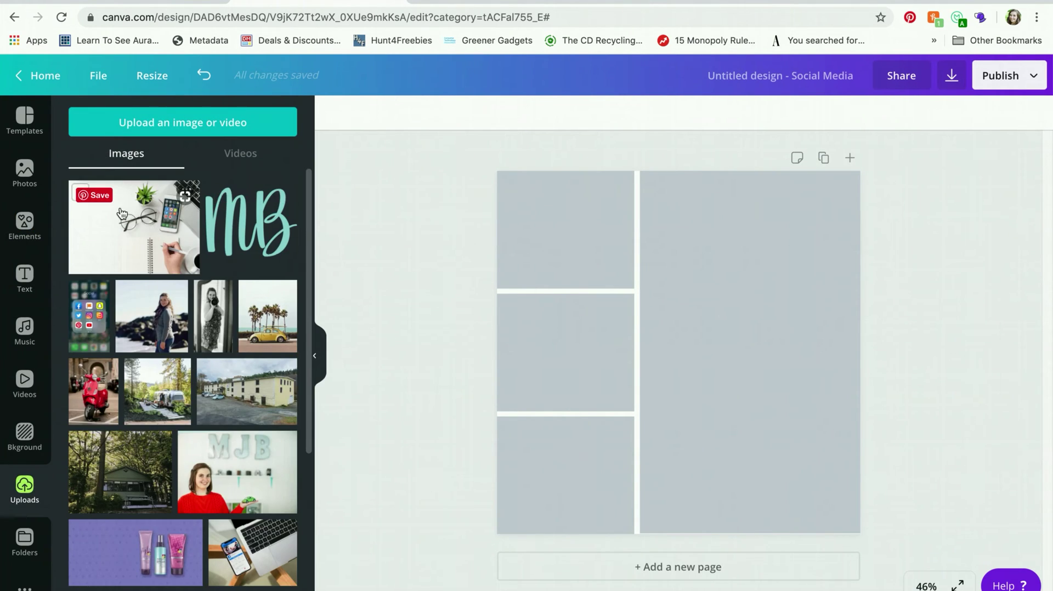
{"action": "left_click_drag", "start_coordinate": [123, 239], "coordinate": [712, 203]}
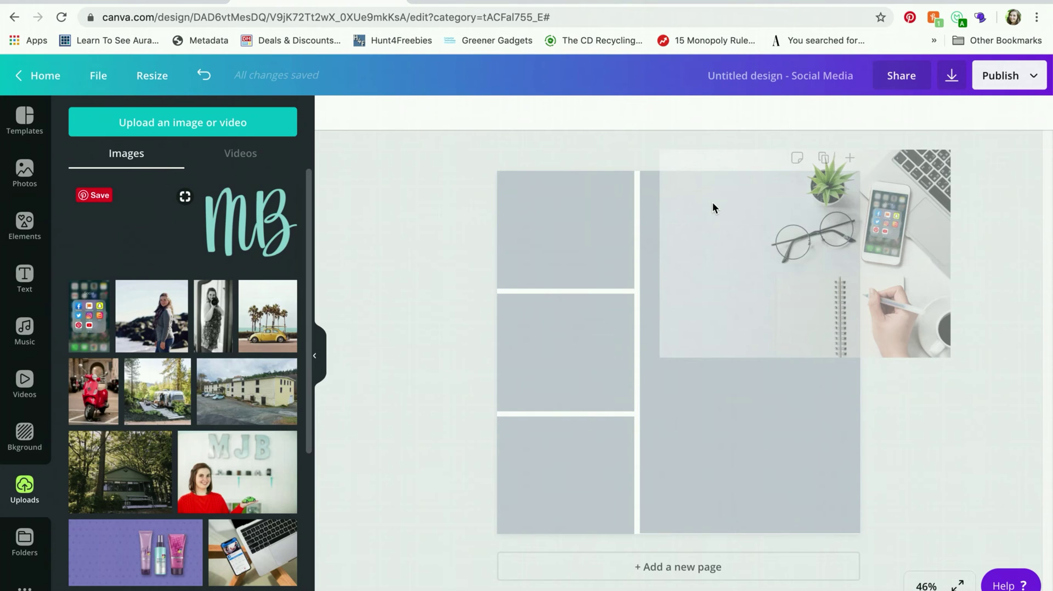
{"action": "left_click_drag", "start_coordinate": [712, 203], "coordinate": [653, 276]}
{"action": "left_click_drag", "start_coordinate": [787, 377], "coordinate": [654, 310]}
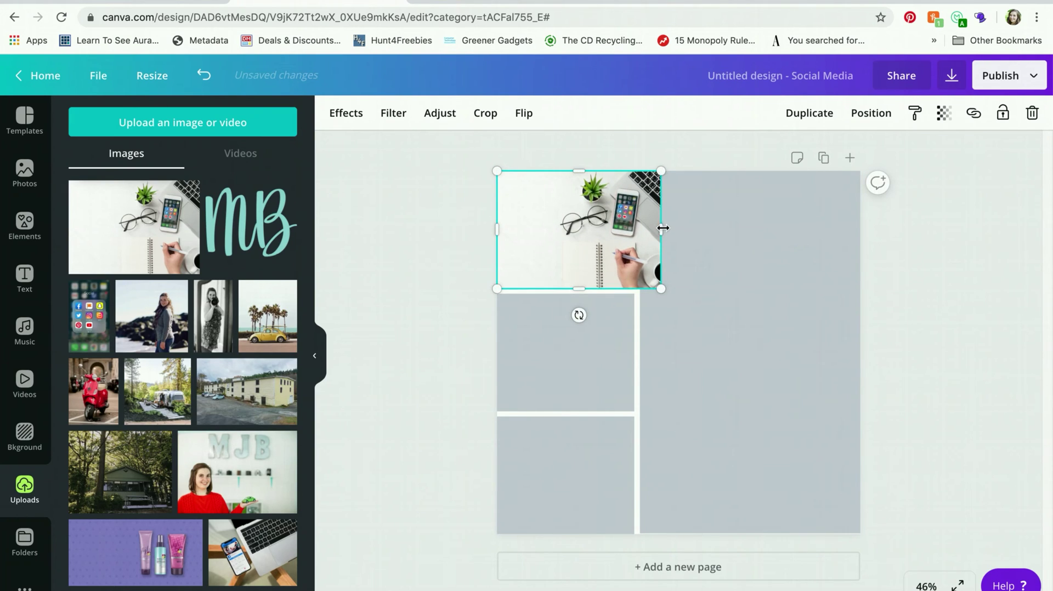
{"action": "left_click_drag", "start_coordinate": [660, 227], "coordinate": [636, 229]}
Step: Shift the desk photo left within its crop to frame it in the box
{"action": "left_click", "coordinate": [693, 243]}
{"action": "double_click", "coordinate": [530, 239]}
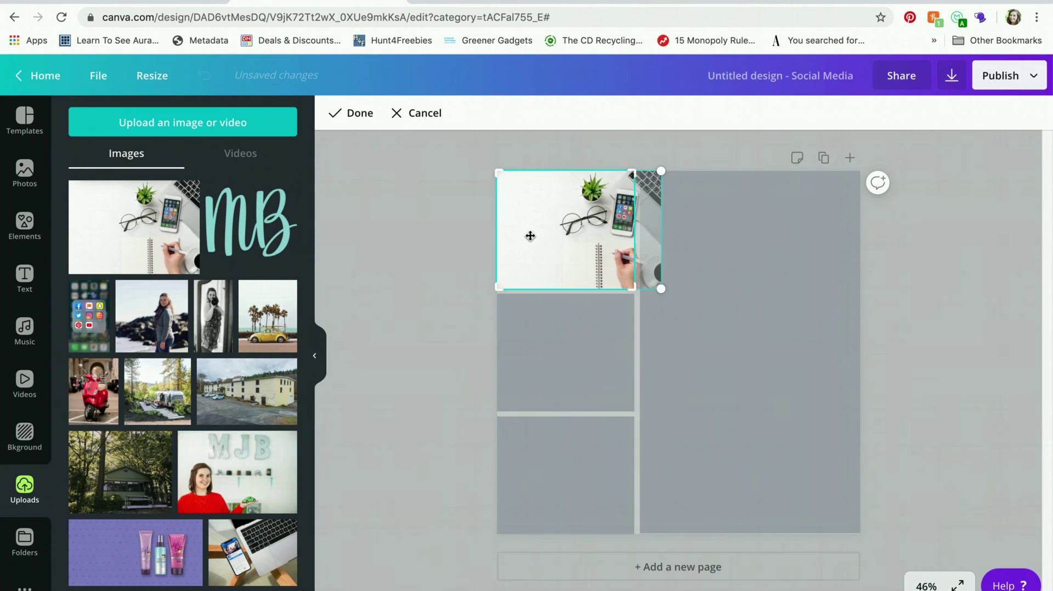
{"action": "left_click_drag", "start_coordinate": [562, 239], "coordinate": [536, 236]}
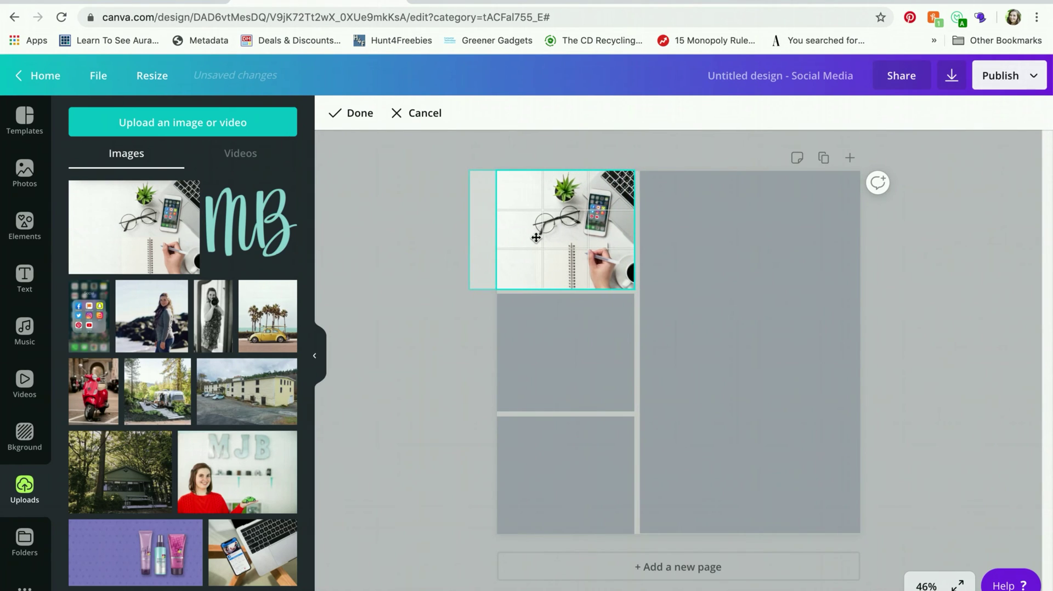
{"action": "left_click", "coordinate": [713, 275]}
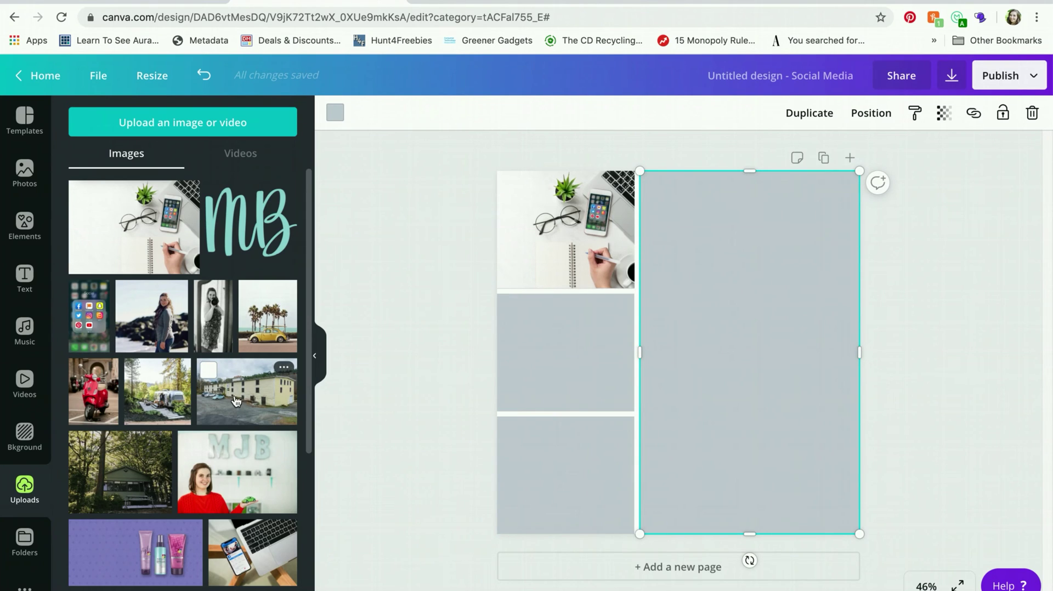
Step: Fit the red-sweater photo into the bottom-left box at width 425, then select the tall rectangle
{"action": "left_click", "coordinate": [243, 456]}
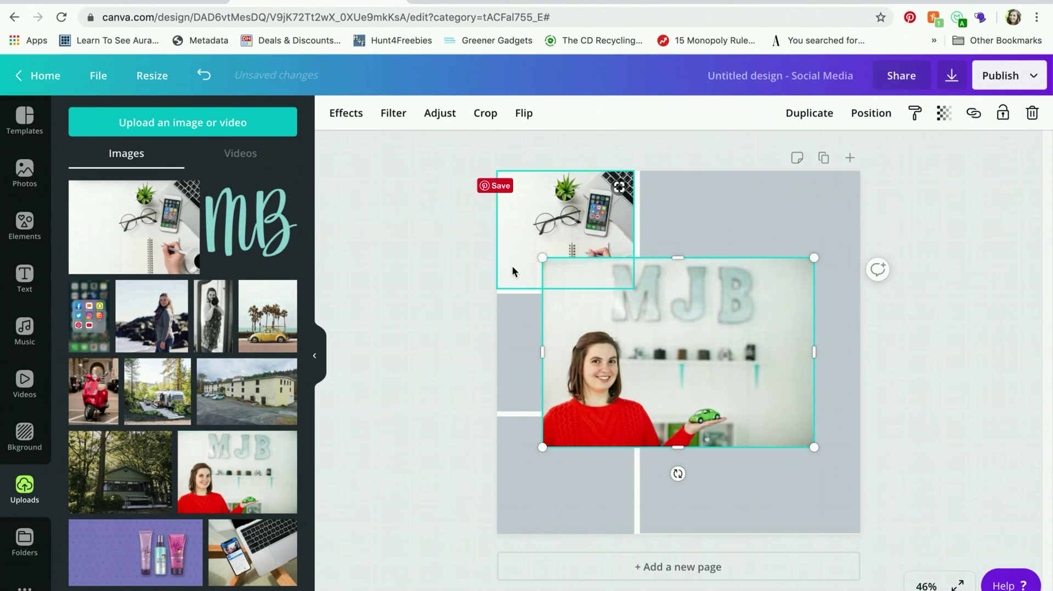
{"action": "left_click_drag", "start_coordinate": [649, 349], "coordinate": [608, 433]}
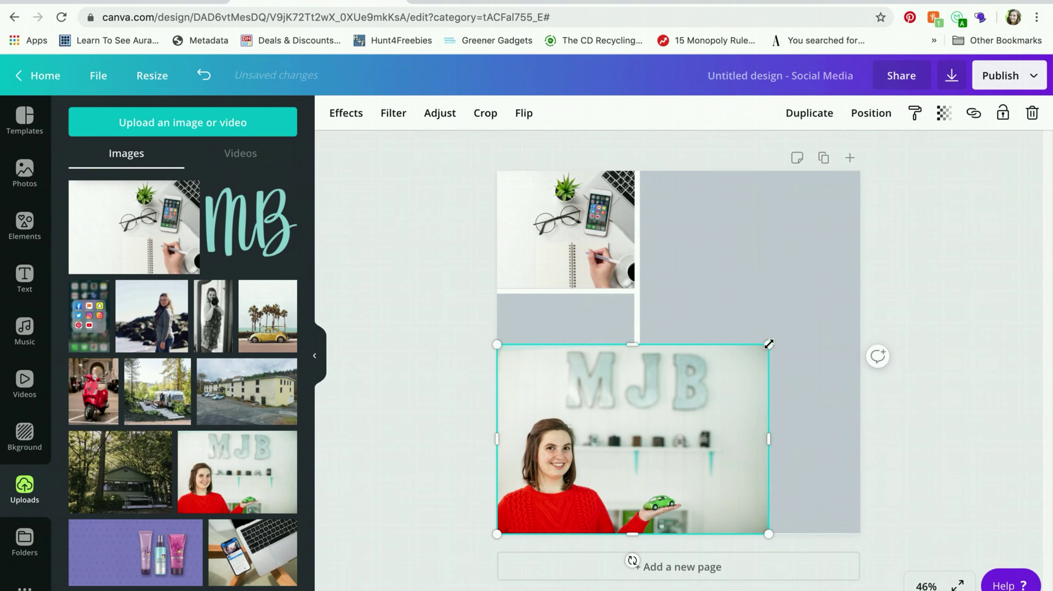
{"action": "left_click_drag", "start_coordinate": [769, 345], "coordinate": [646, 392]}
{"action": "left_click_drag", "start_coordinate": [661, 477], "coordinate": [567, 466]}
{"action": "left_click", "coordinate": [568, 311]}
{"action": "left_click", "coordinate": [721, 458]}
{"action": "left_click", "coordinate": [715, 433]}
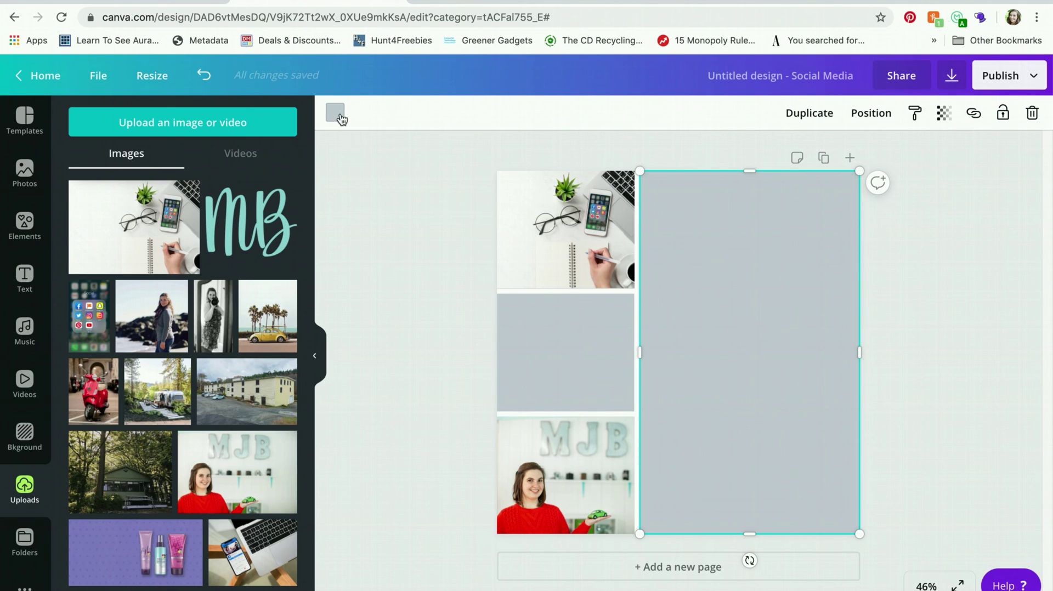
Step: Fill the tall right rectangle with the light green brand colour
{"action": "left_click", "coordinate": [336, 113]}
{"action": "left_click", "coordinate": [162, 336]}
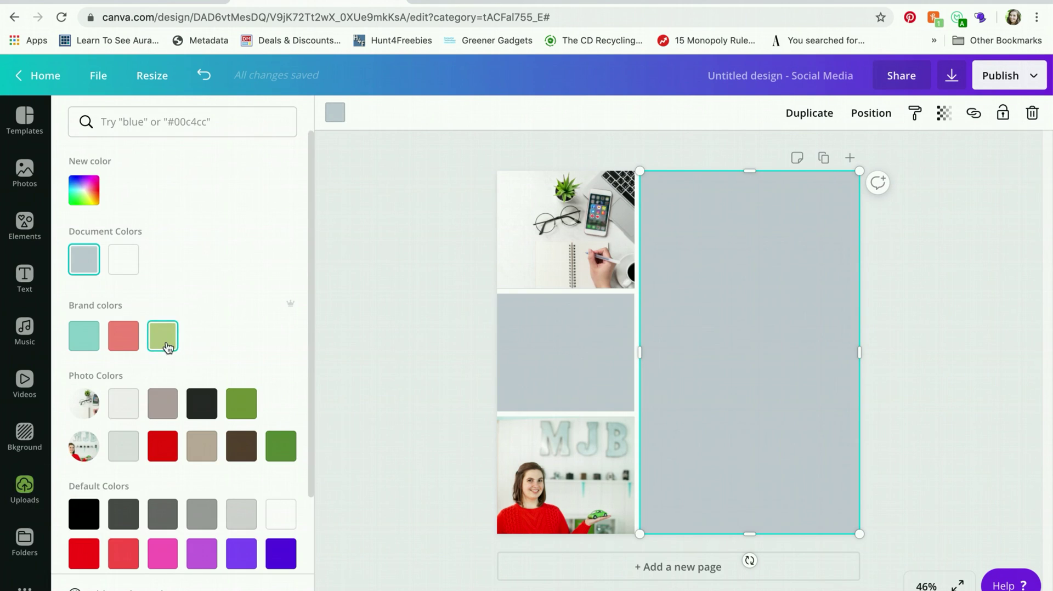
{"action": "key", "text": "Escape"}
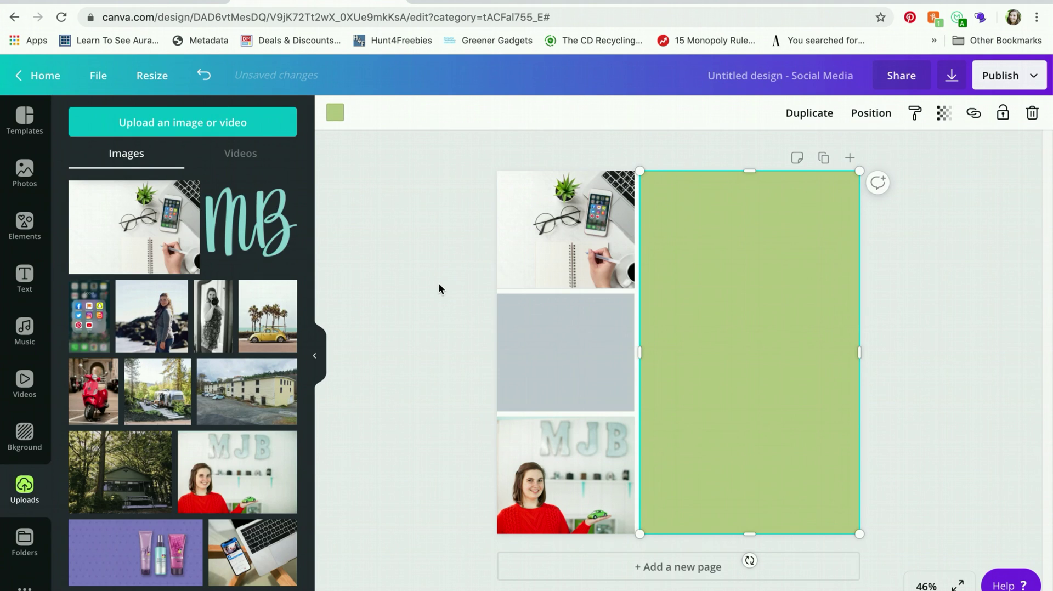